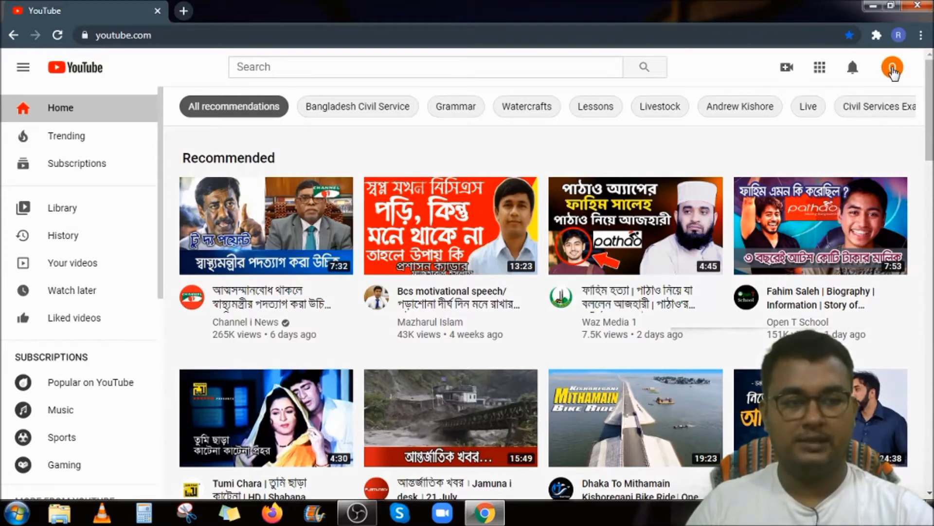
Step: Open YouTube Studio for the signed-in channel and bring up the channel's basic info settings
{"action": "left_click", "coordinate": [893, 69]}
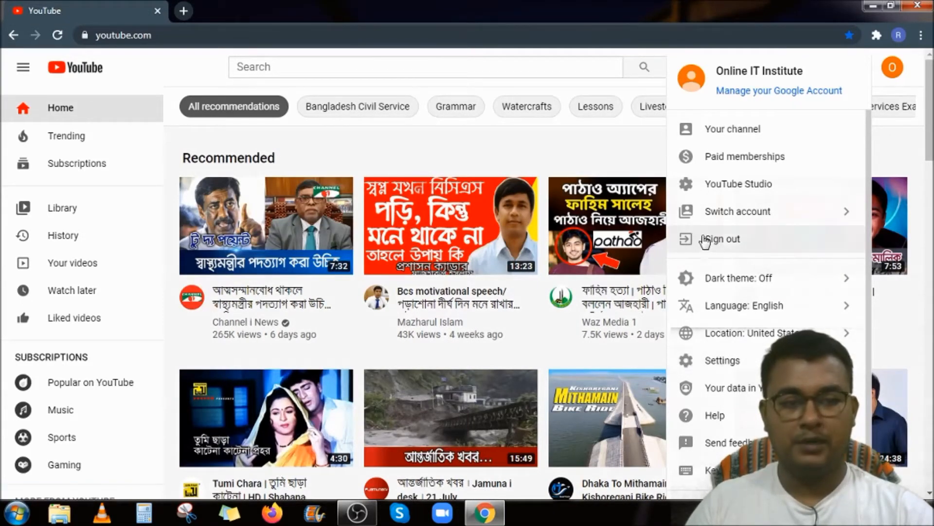
{"action": "left_click", "coordinate": [687, 186]}
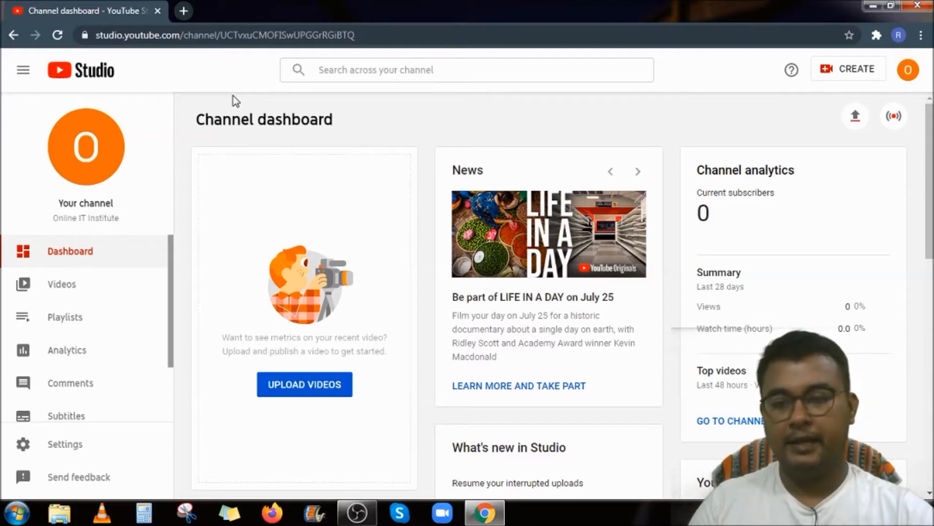
{"action": "scroll", "coordinate": [54, 289], "scroll_direction": "down", "scroll_amount": 2}
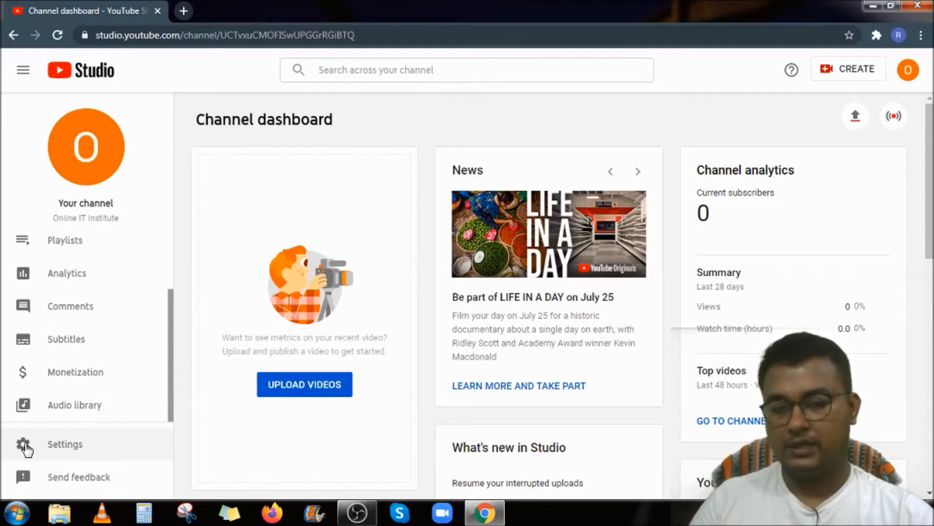
{"action": "mouse_move", "coordinate": [30, 432]}
{"action": "left_mouse_down"}
{"action": "mouse_move", "coordinate": [19, 463]}
{"action": "mouse_move", "coordinate": [75, 468]}
{"action": "mouse_move", "coordinate": [129, 452]}
{"action": "mouse_move", "coordinate": [88, 426]}
{"action": "mouse_move", "coordinate": [26, 431]}
{"action": "left_mouse_up"}
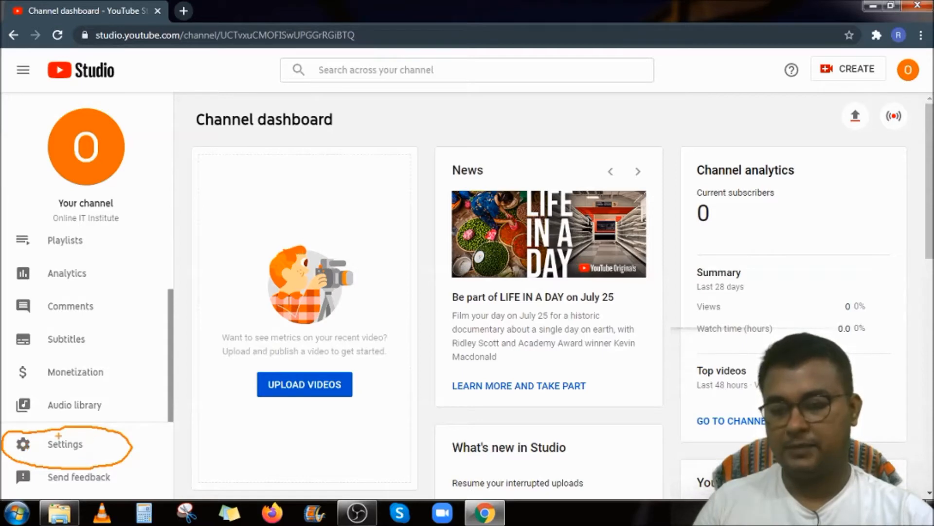
{"action": "key", "text": "Escape"}
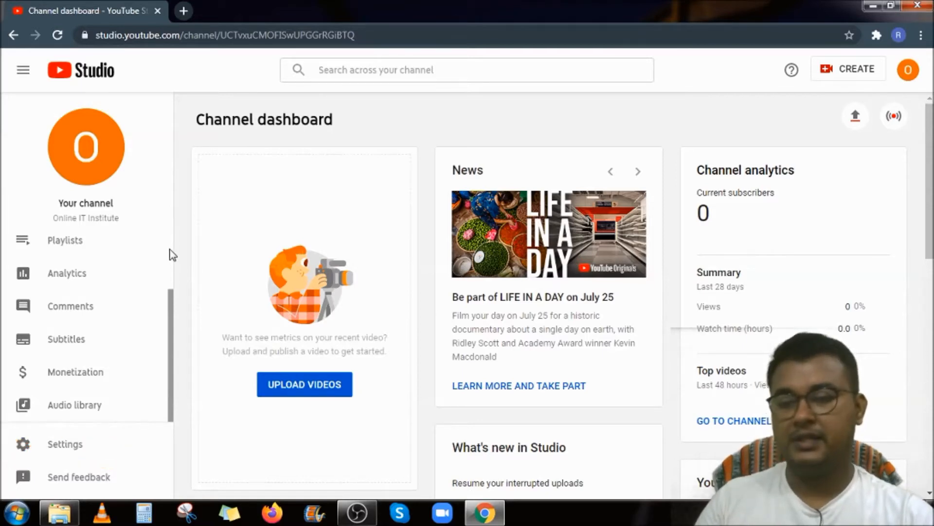
{"action": "left_click", "coordinate": [23, 446]}
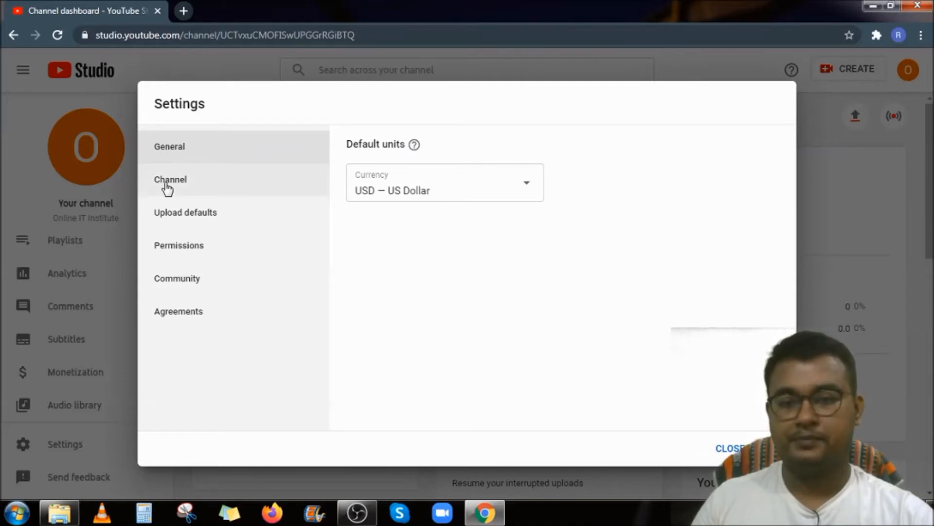
{"action": "left_click", "coordinate": [169, 186]}
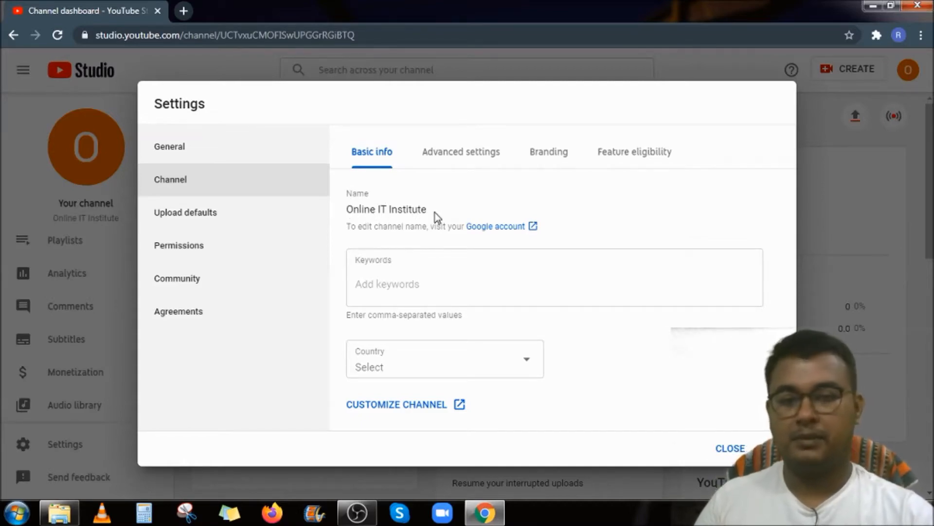
Step: Add the channel keywords zoom tutorial, skype tutorial, online class, how take online class, opening gmail, youtube channel opening and the presenter's name
{"action": "left_click", "coordinate": [381, 281]}
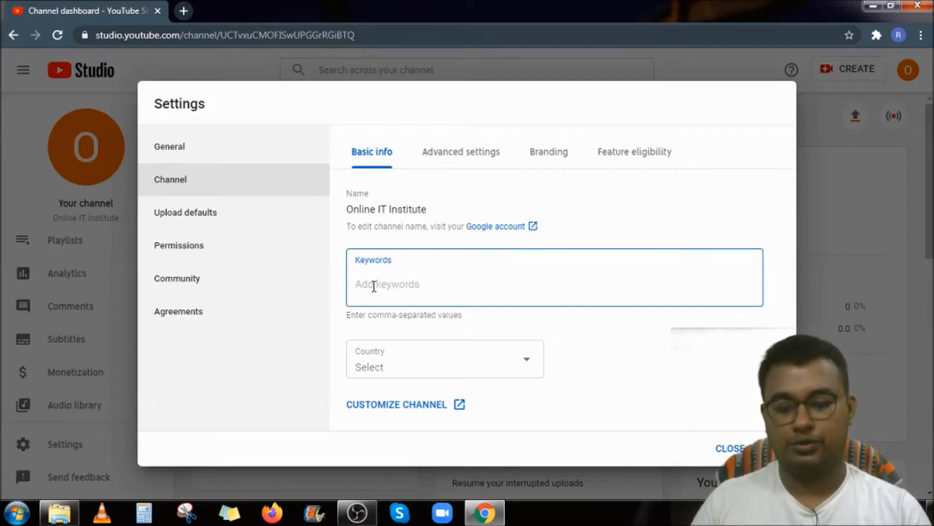
{"action": "type", "text": "z"}
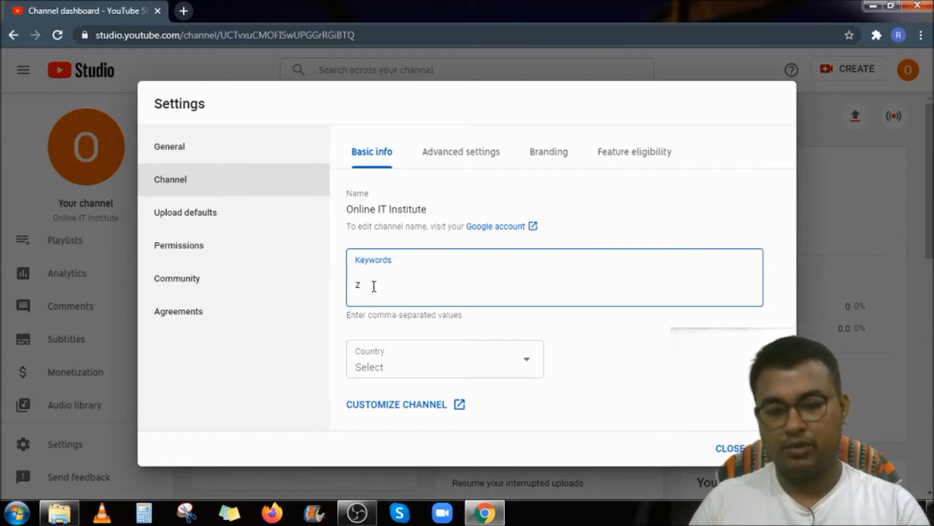
{"action": "type", "text": "oom tutorial,"}
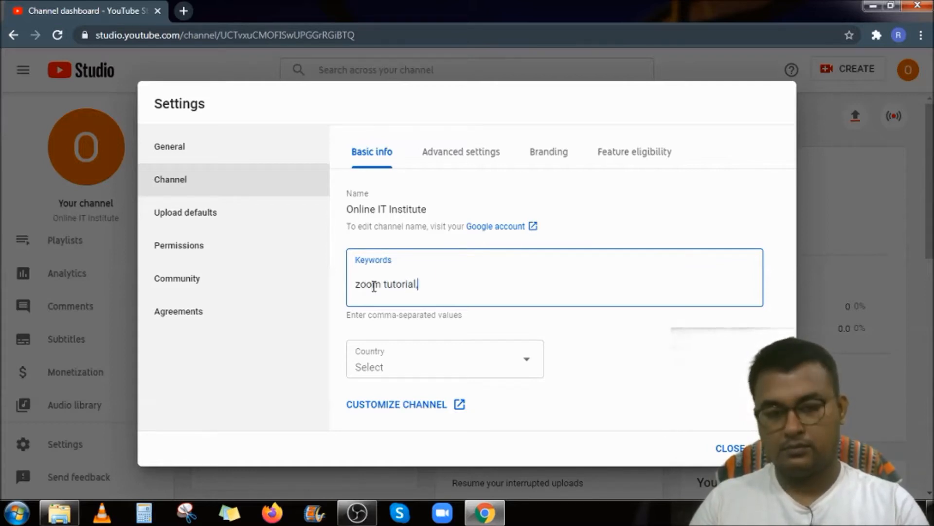
{"action": "key", "text": "Return"}
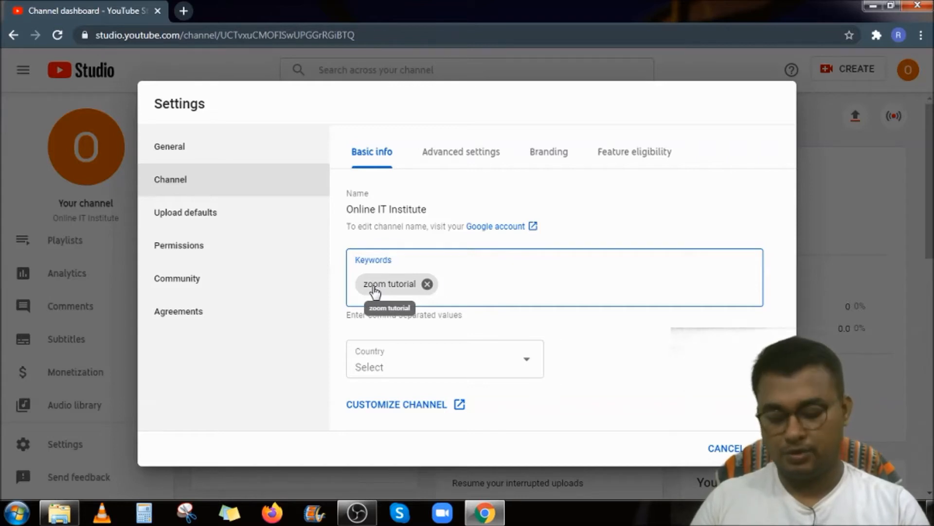
{"action": "type", "text": "s"}
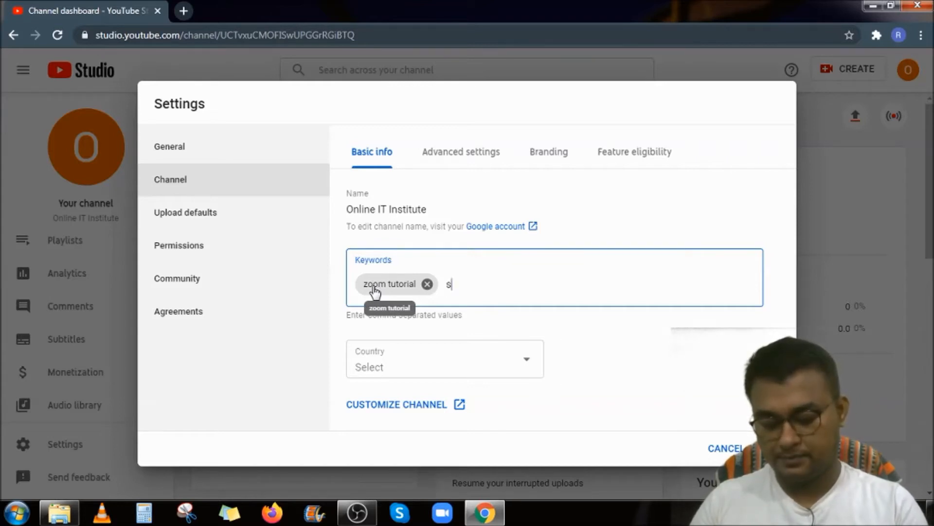
{"action": "type", "text": "kype tutorial"}
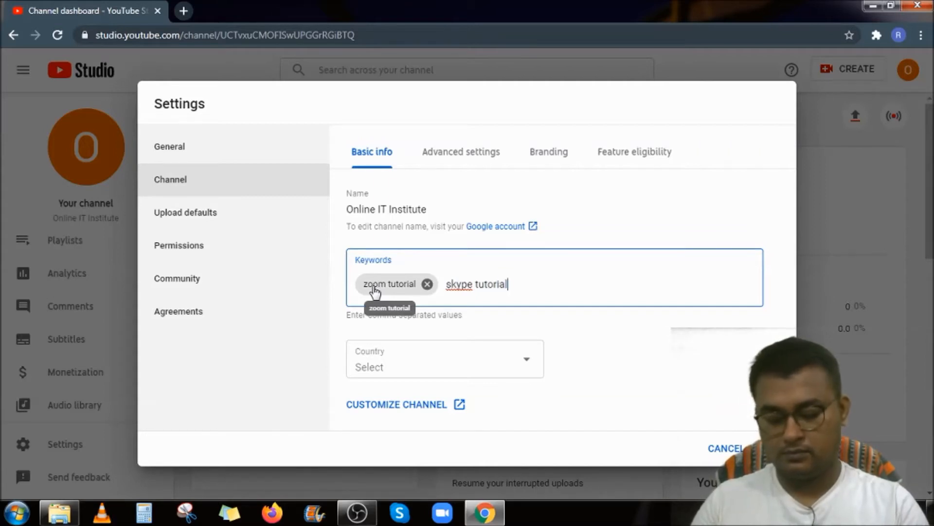
{"action": "key", "text": "Return"}
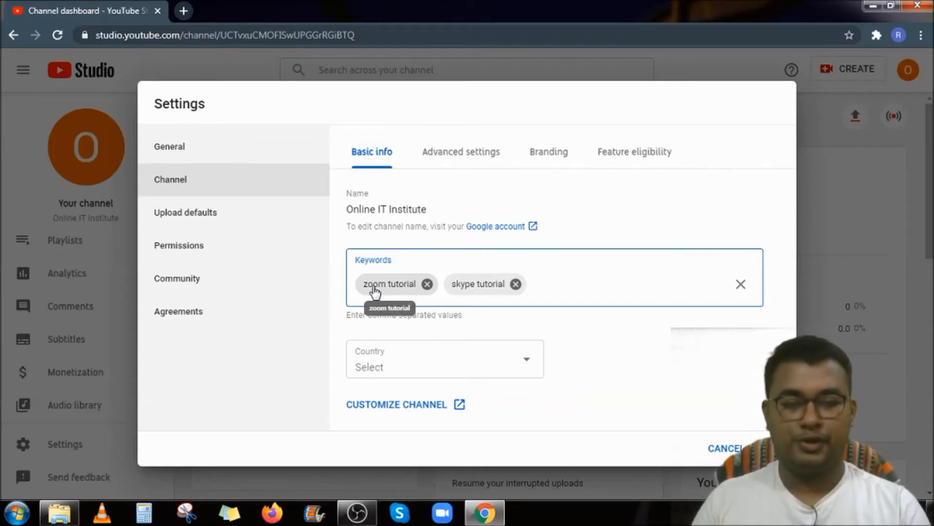
{"action": "type", "text": "online class, online class, opening gmail, youtube channel opening, jamaner rahaman"}
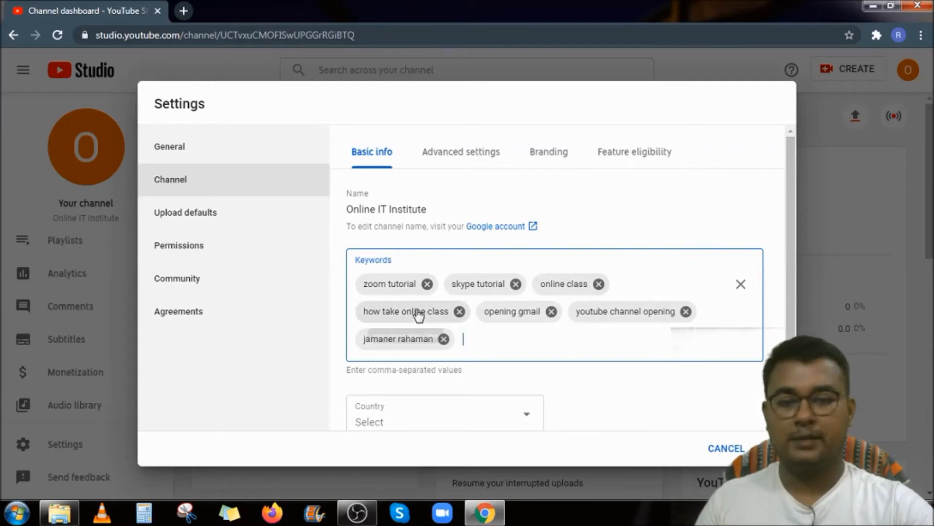
Step: Set the channel's country to Bangladesh
{"action": "scroll", "coordinate": [499, 300], "scroll_direction": "down", "scroll_amount": 1}
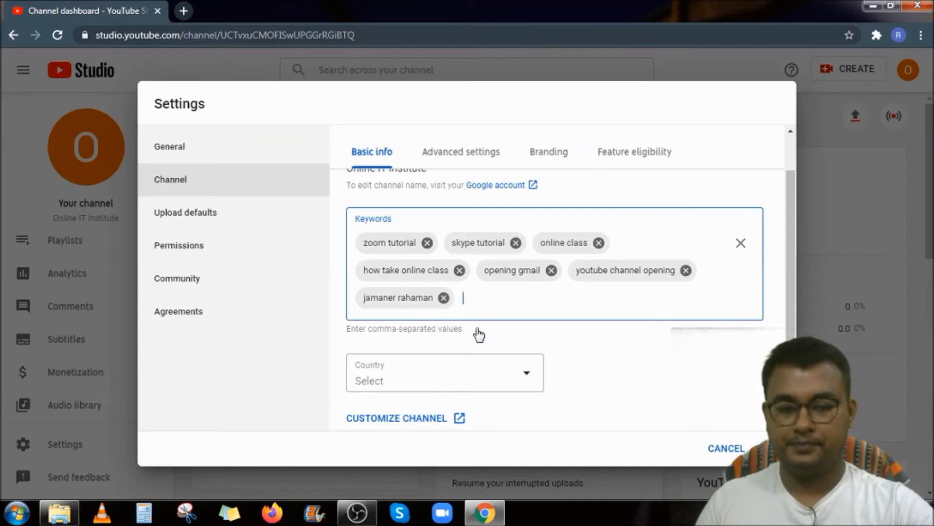
{"action": "left_click", "coordinate": [480, 372]}
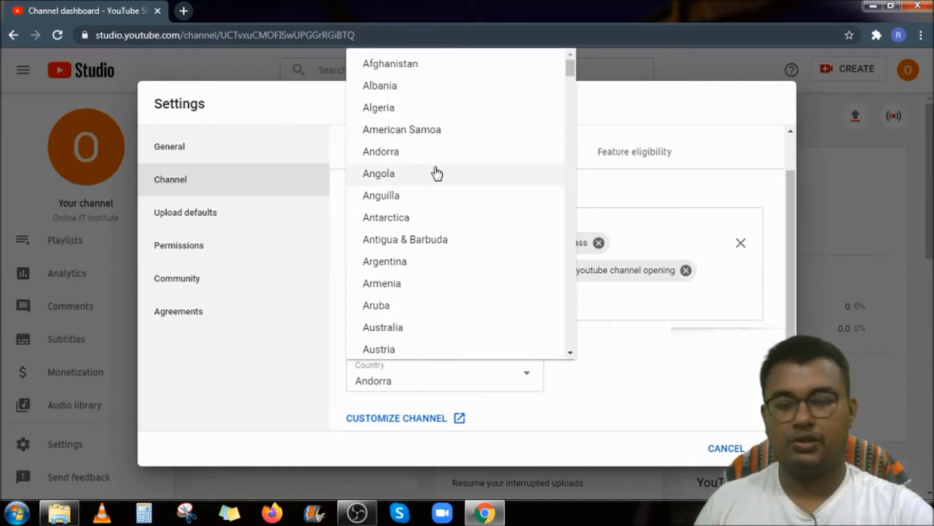
{"action": "scroll", "coordinate": [434, 180], "scroll_direction": "down", "scroll_amount": 4}
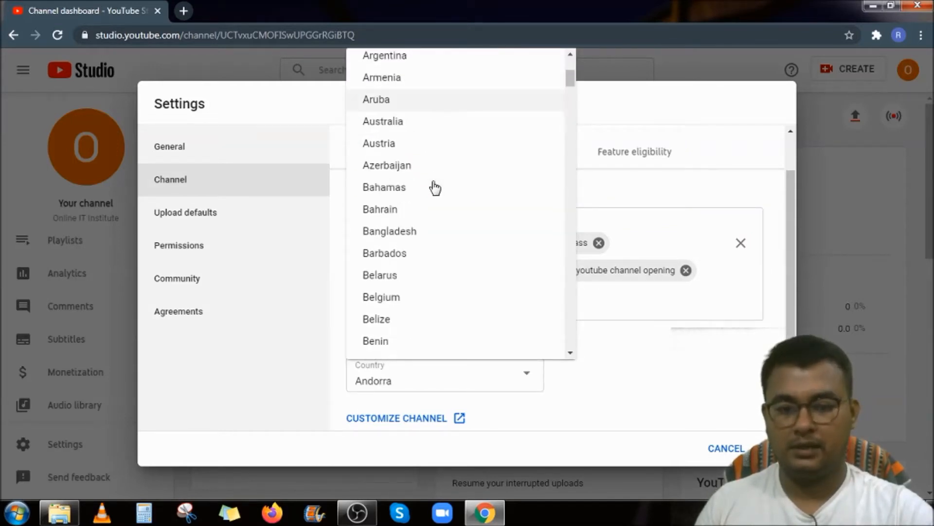
{"action": "left_click", "coordinate": [387, 232]}
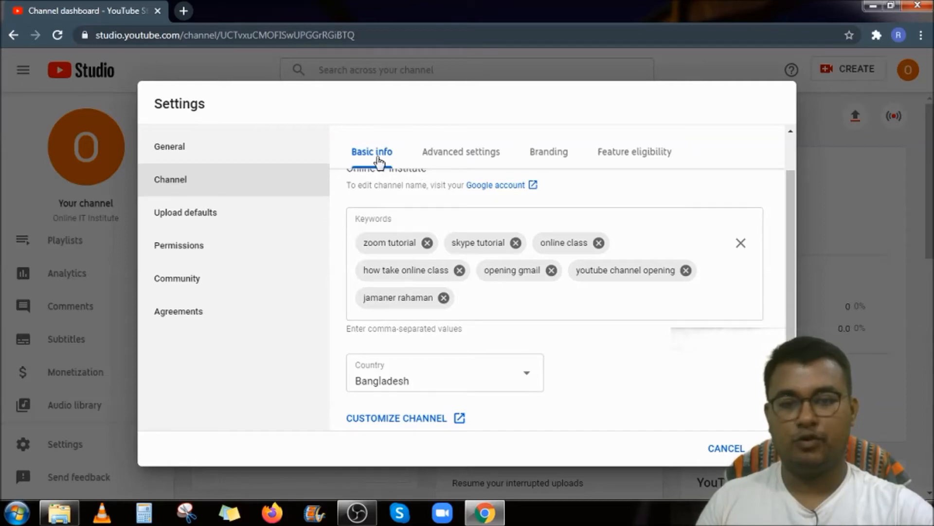
Step: Set the channel as not made for kids in the advanced channel settings and review the remaining advanced options
{"action": "left_click", "coordinate": [461, 155]}
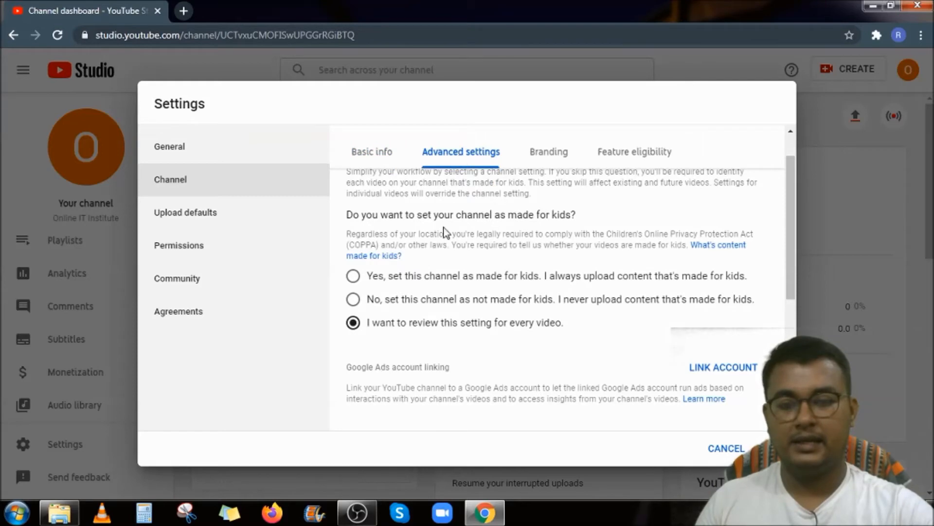
{"action": "scroll", "coordinate": [438, 236], "scroll_direction": "up", "scroll_amount": 1}
{"action": "scroll", "coordinate": [430, 227], "scroll_direction": "down", "scroll_amount": 1}
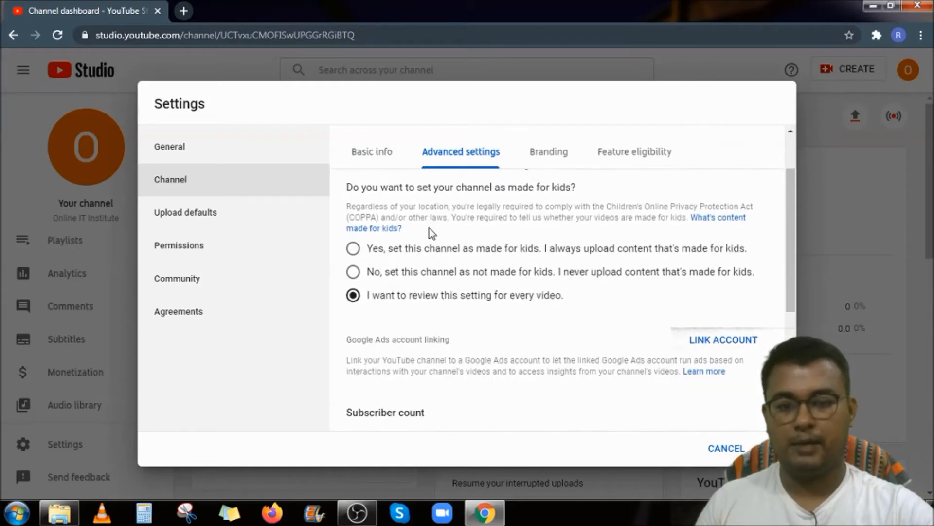
{"action": "scroll", "coordinate": [401, 229], "scroll_direction": "up", "scroll_amount": 1}
{"action": "scroll", "coordinate": [398, 226], "scroll_direction": "down", "scroll_amount": 1}
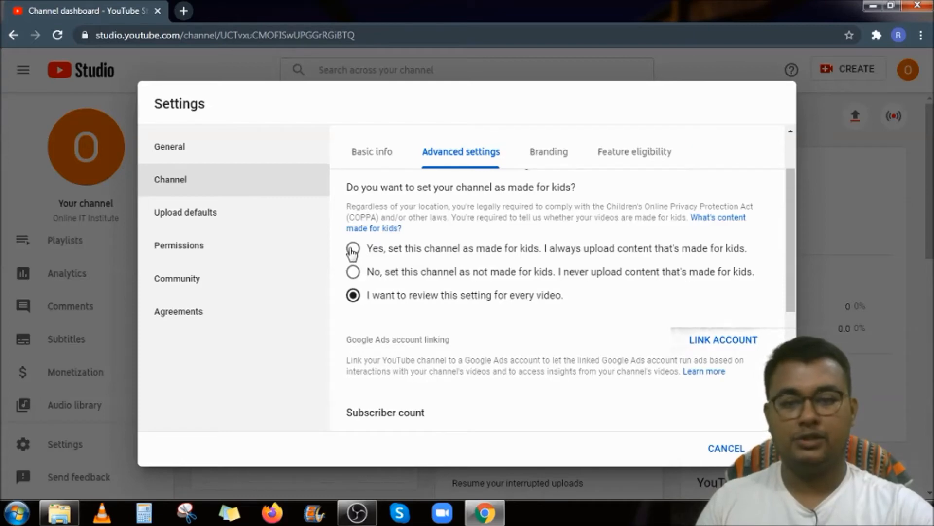
{"action": "left_click", "coordinate": [353, 275]}
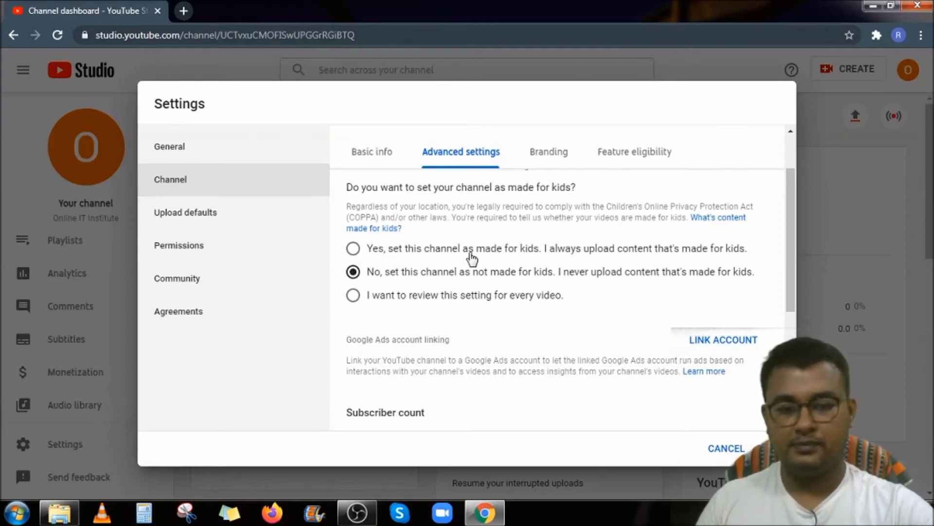
{"action": "scroll", "coordinate": [468, 260], "scroll_direction": "down", "scroll_amount": 3}
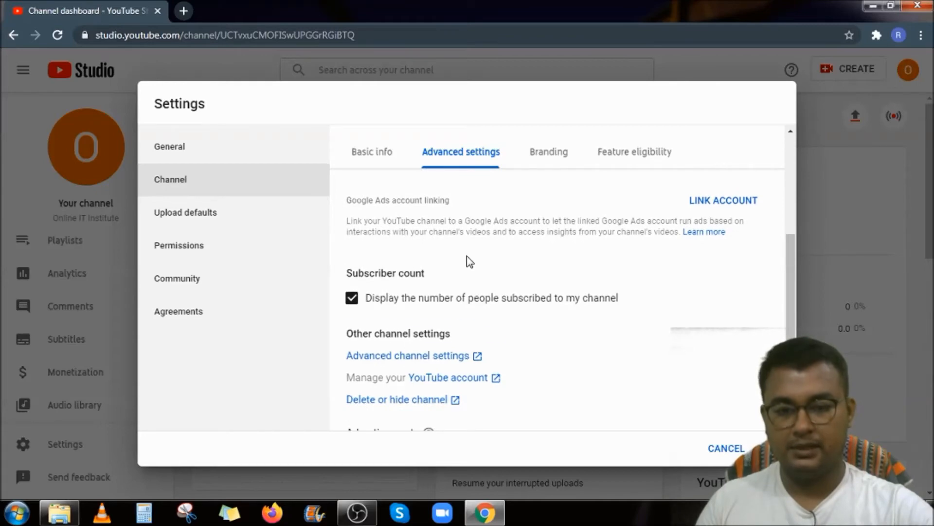
{"action": "scroll", "coordinate": [468, 261], "scroll_direction": "down", "scroll_amount": 2}
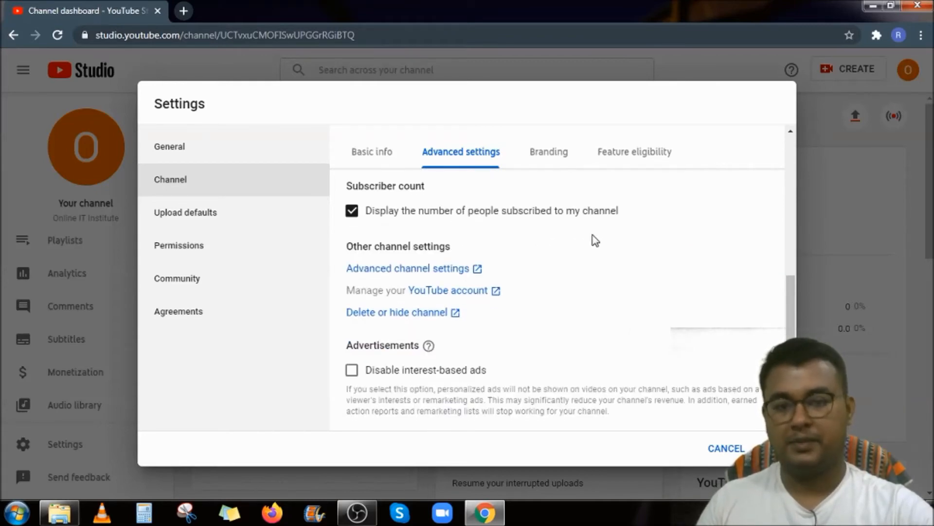
Step: Add Online IT Institute Channel Branding.png from the Icon, Art, Branding folder as the video watermark, displayed for the entire video
{"action": "left_click", "coordinate": [549, 155]}
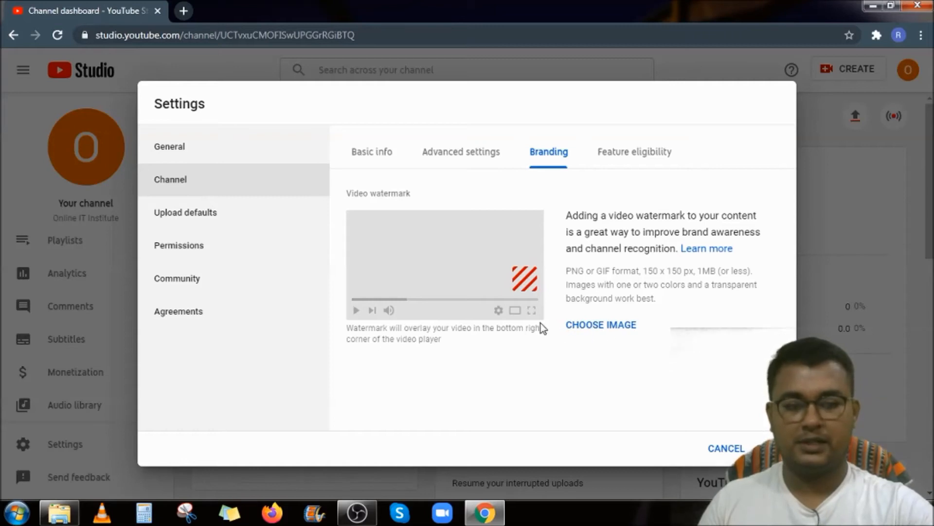
{"action": "left_click", "coordinate": [609, 326]}
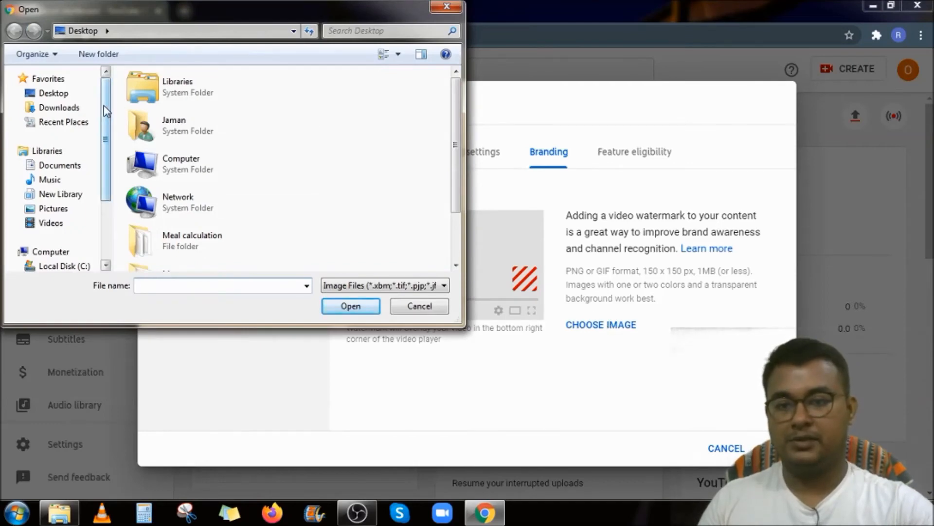
{"action": "left_click_drag", "start_coordinate": [104, 106], "coordinate": [101, 153]}
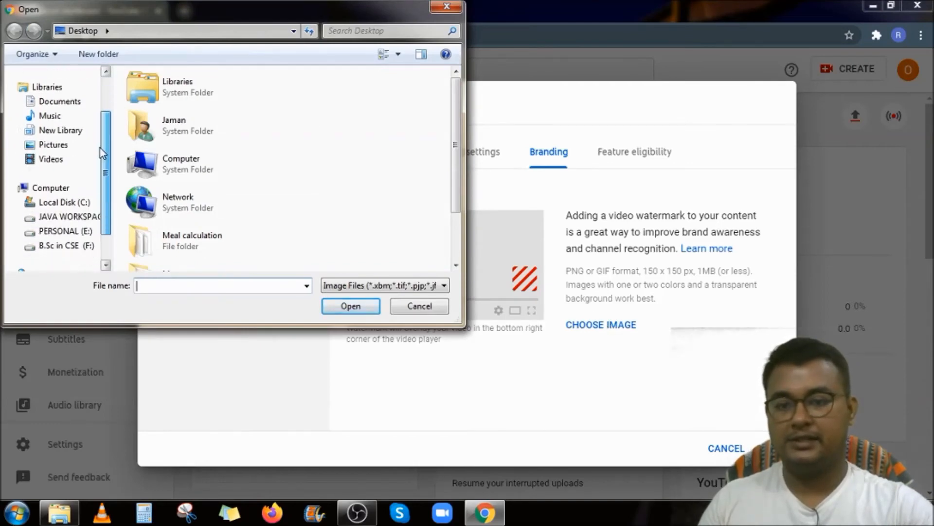
{"action": "left_click", "coordinate": [66, 217]}
{"action": "double_click", "coordinate": [161, 124]}
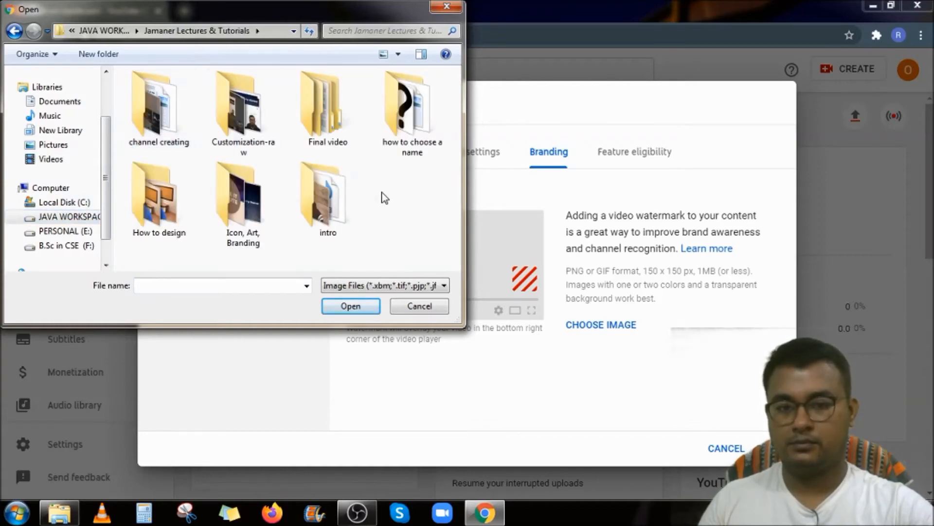
{"action": "double_click", "coordinate": [269, 220]}
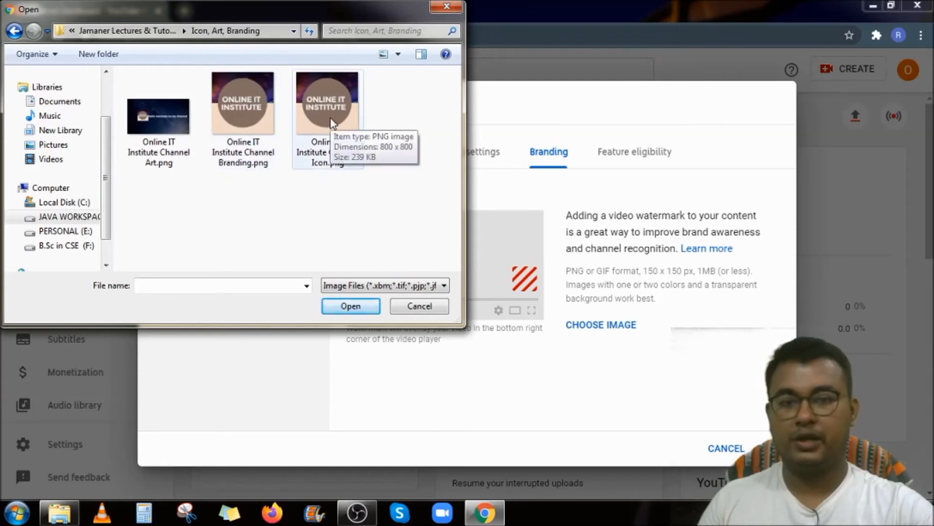
{"action": "double_click", "coordinate": [236, 134]}
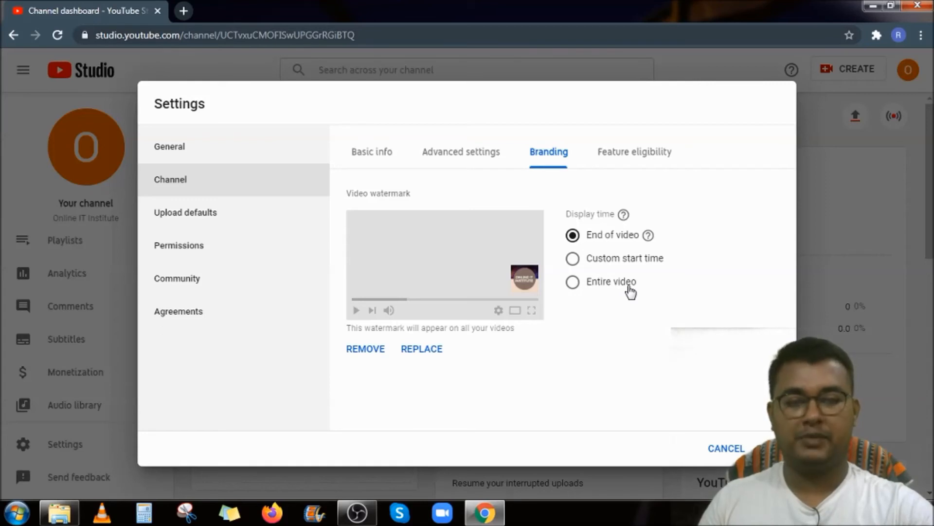
{"action": "left_click", "coordinate": [573, 282]}
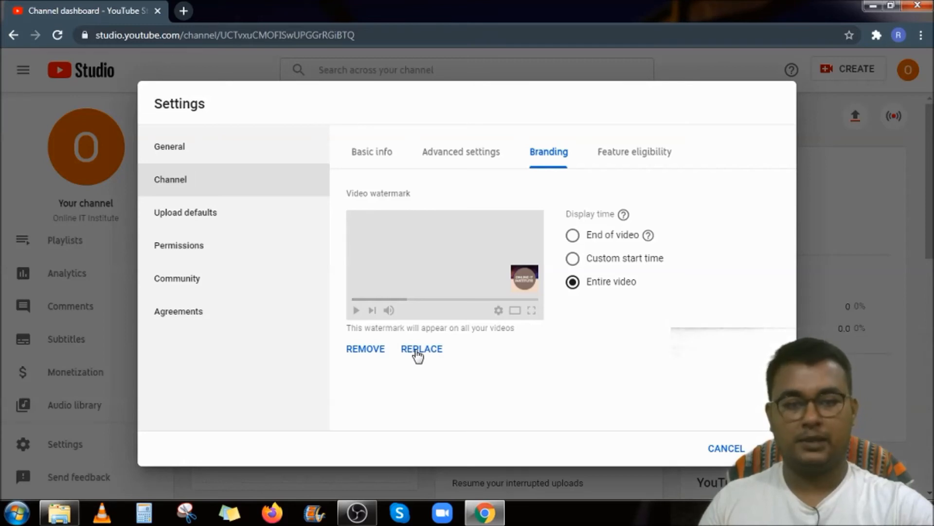
Step: Review the channel's feature eligibility and the default title, description, visibility and tags fields for uploads
{"action": "left_click", "coordinate": [640, 155]}
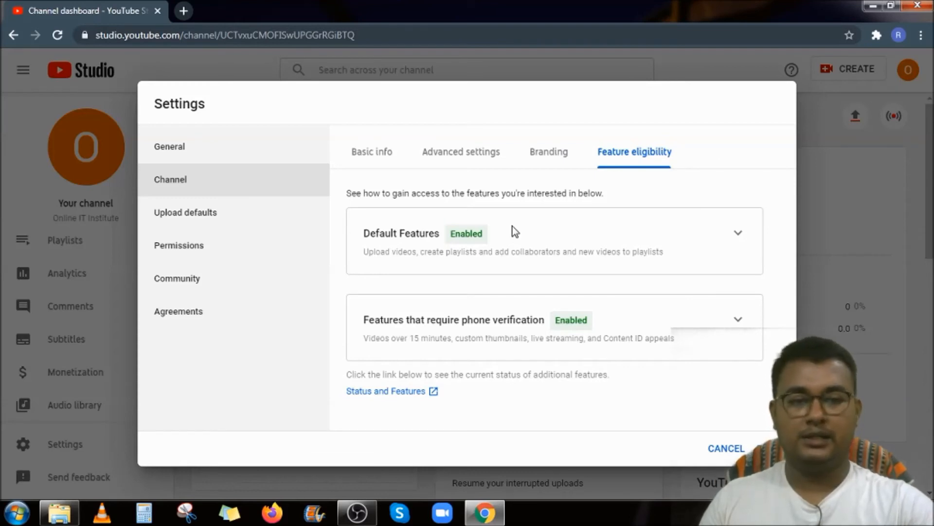
{"action": "left_click", "coordinate": [164, 221]}
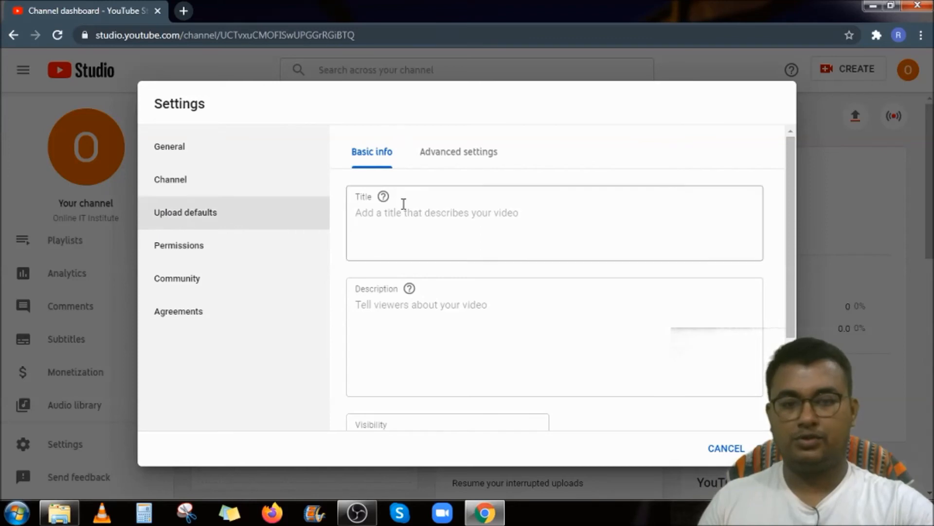
{"action": "scroll", "coordinate": [448, 213], "scroll_direction": "down", "scroll_amount": 3}
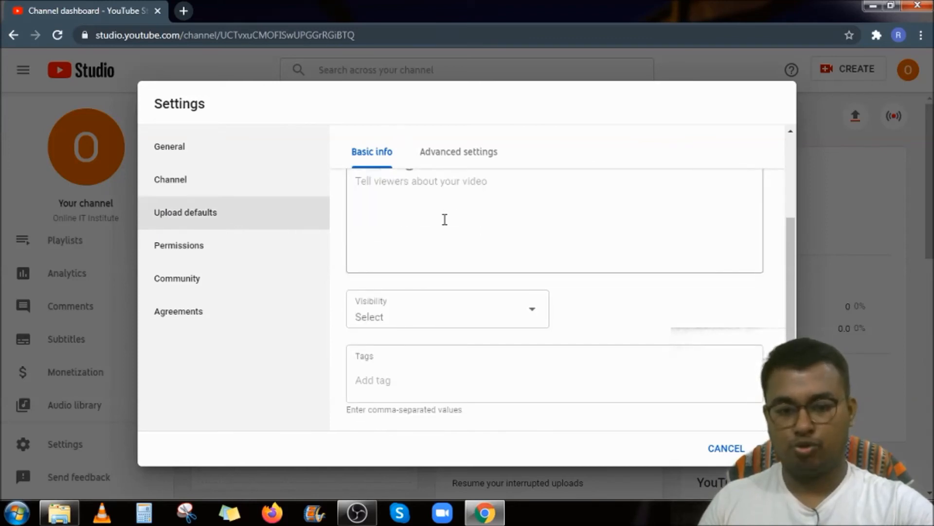
{"action": "scroll", "coordinate": [445, 218], "scroll_direction": "up", "scroll_amount": 3}
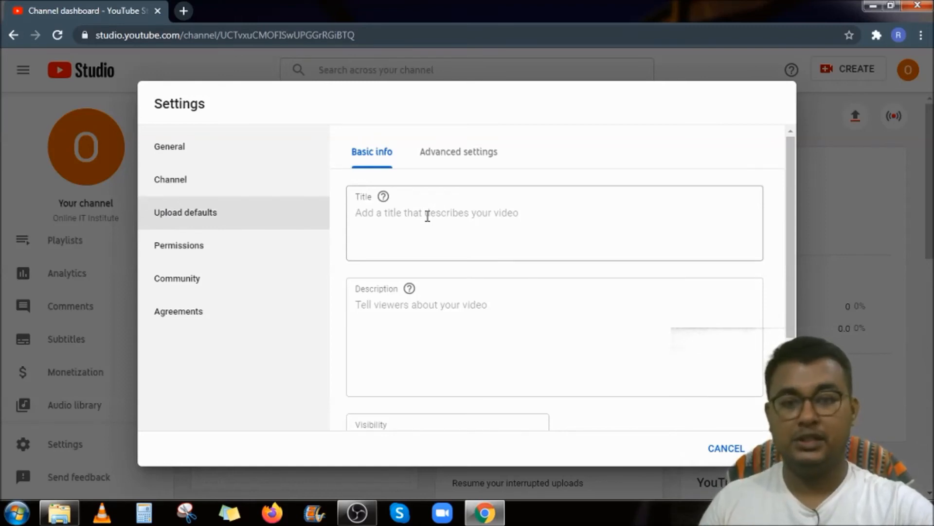
{"action": "scroll", "coordinate": [427, 216], "scroll_direction": "down", "scroll_amount": 3}
{"action": "scroll", "coordinate": [427, 216], "scroll_direction": "up", "scroll_amount": 3}
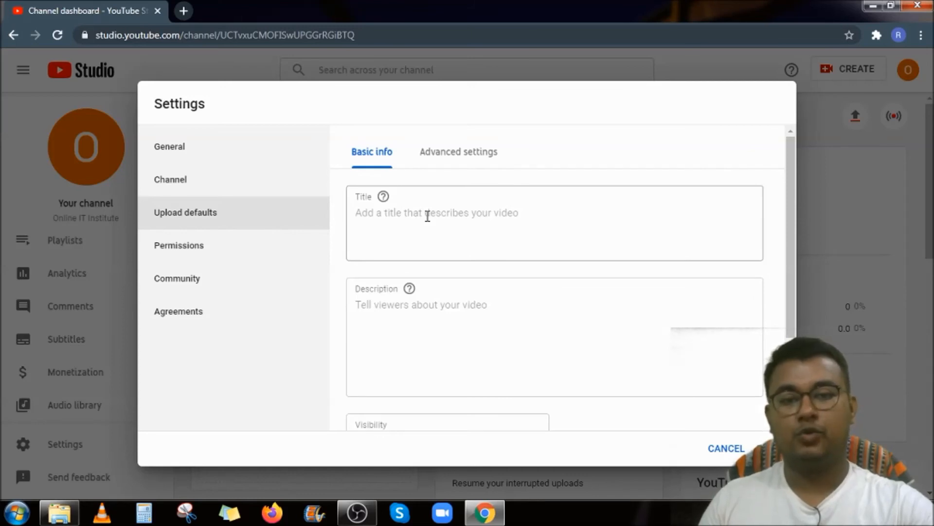
{"action": "scroll", "coordinate": [427, 216], "scroll_direction": "down", "scroll_amount": 3}
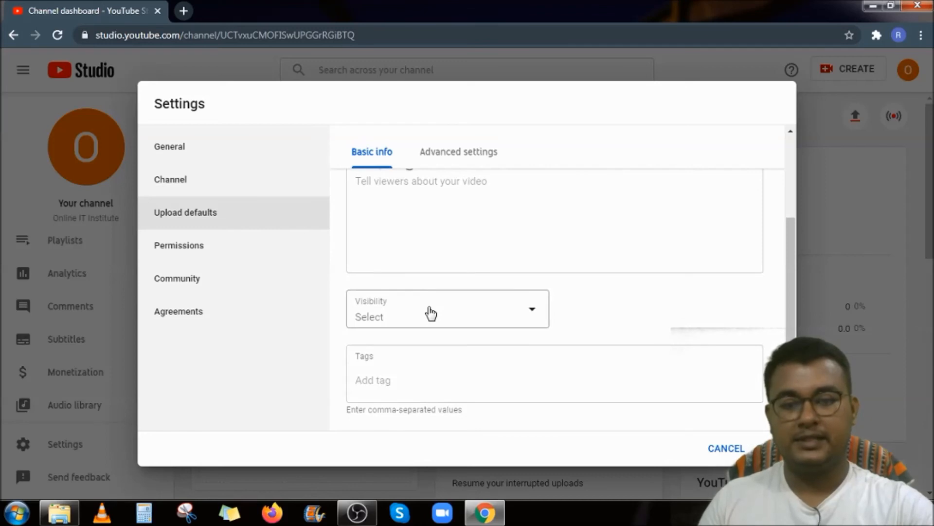
{"action": "scroll", "coordinate": [408, 235], "scroll_direction": "up", "scroll_amount": 3}
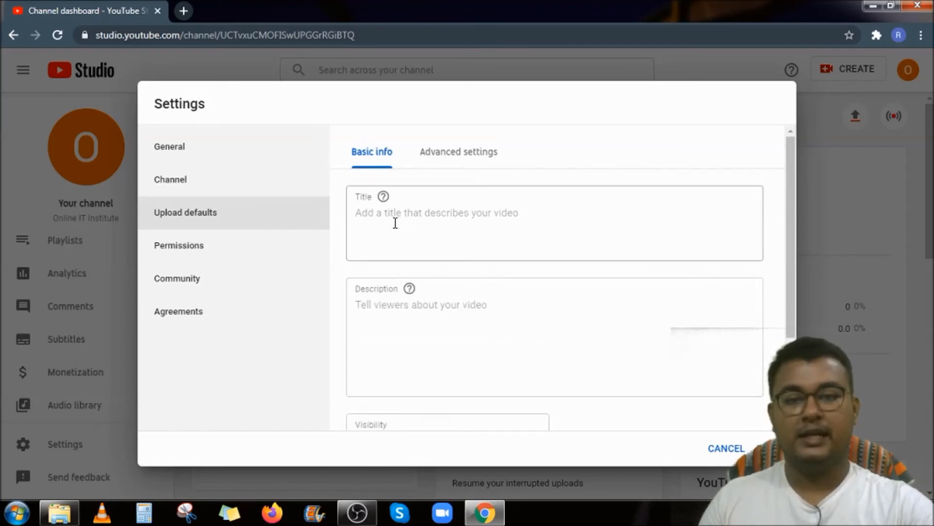
{"action": "scroll", "coordinate": [455, 311], "scroll_direction": "down", "scroll_amount": 3}
{"action": "scroll", "coordinate": [452, 306], "scroll_direction": "up", "scroll_amount": 3}
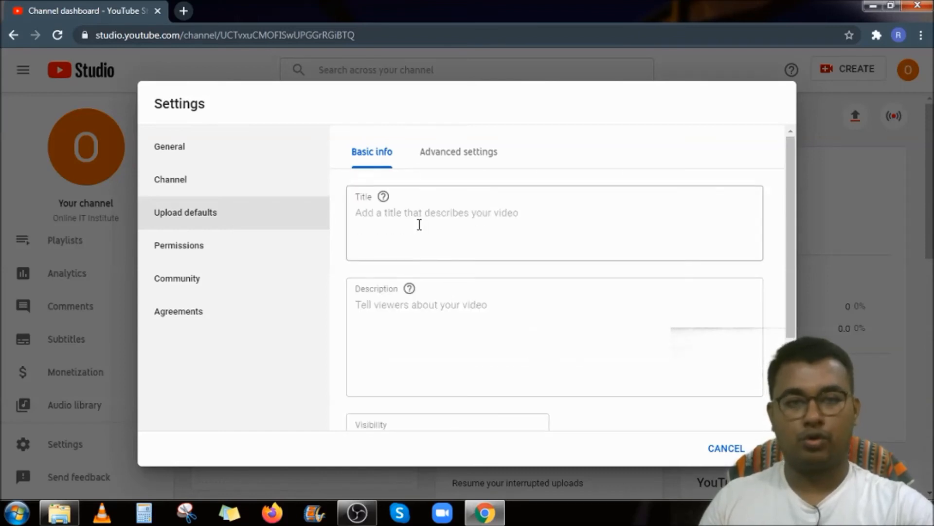
{"action": "scroll", "coordinate": [430, 275], "scroll_direction": "down", "scroll_amount": 3}
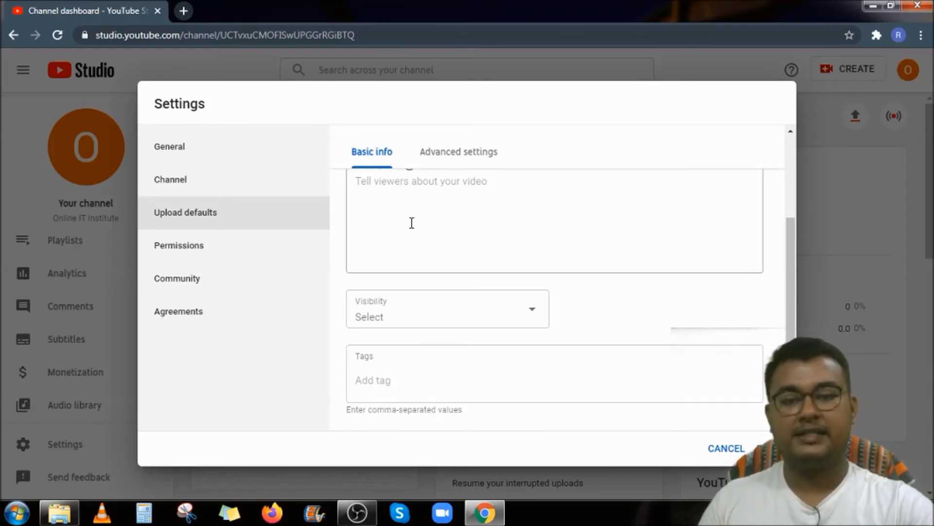
{"action": "scroll", "coordinate": [417, 253], "scroll_direction": "up", "scroll_amount": 3}
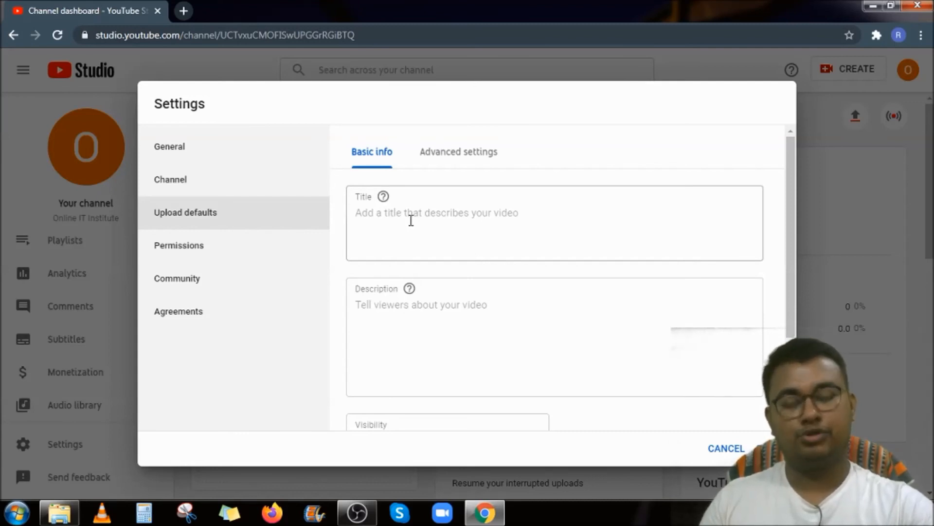
{"action": "scroll", "coordinate": [410, 222], "scroll_direction": "down", "scroll_amount": 3}
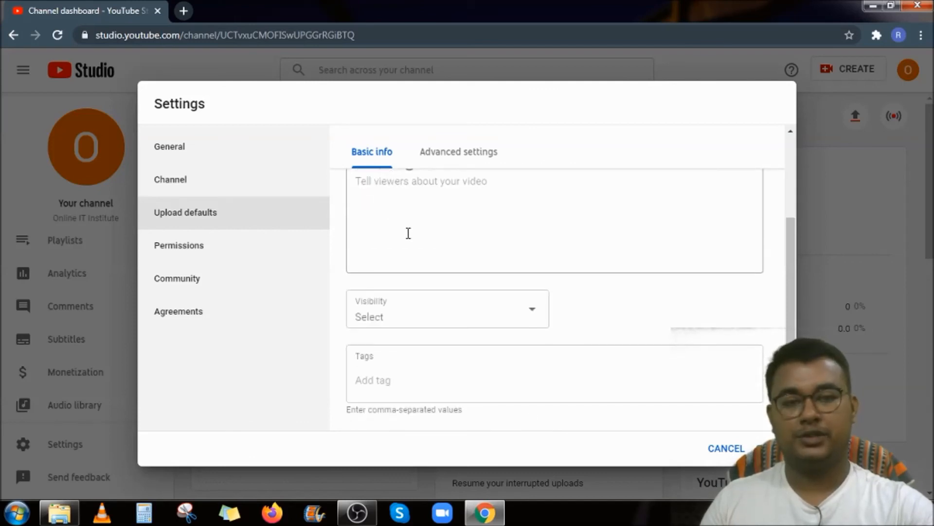
{"action": "scroll", "coordinate": [408, 231], "scroll_direction": "up", "scroll_amount": 3}
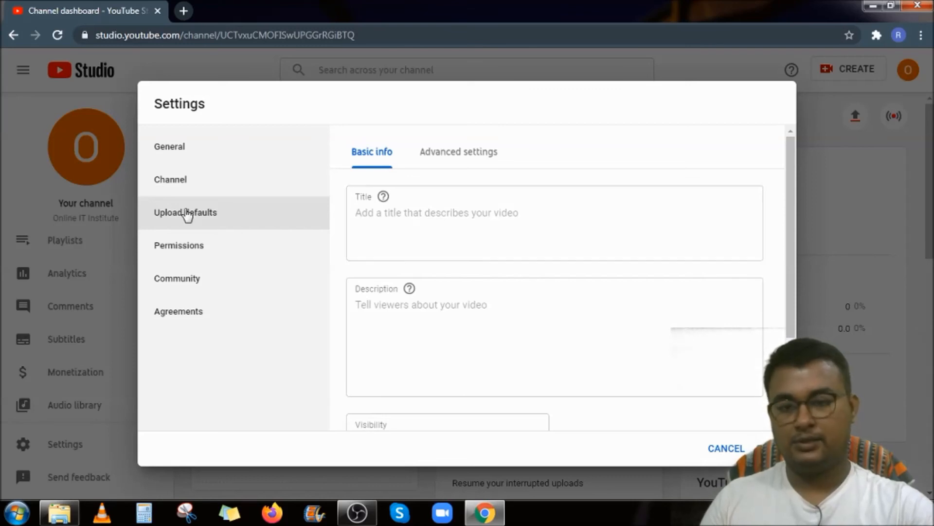
Step: Review the channel permissions and the community settings, covering both the automated filters and the comment defaults
{"action": "left_click", "coordinate": [175, 252]}
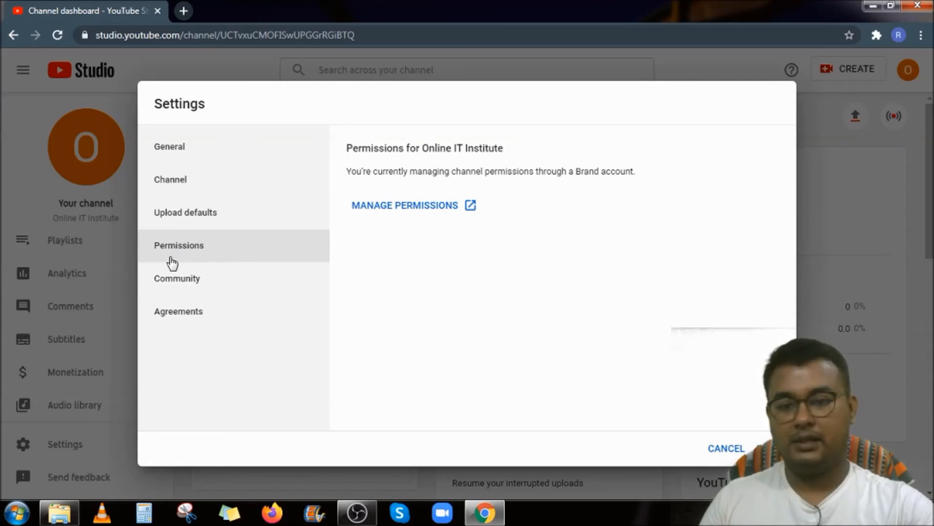
{"action": "left_click", "coordinate": [173, 285]}
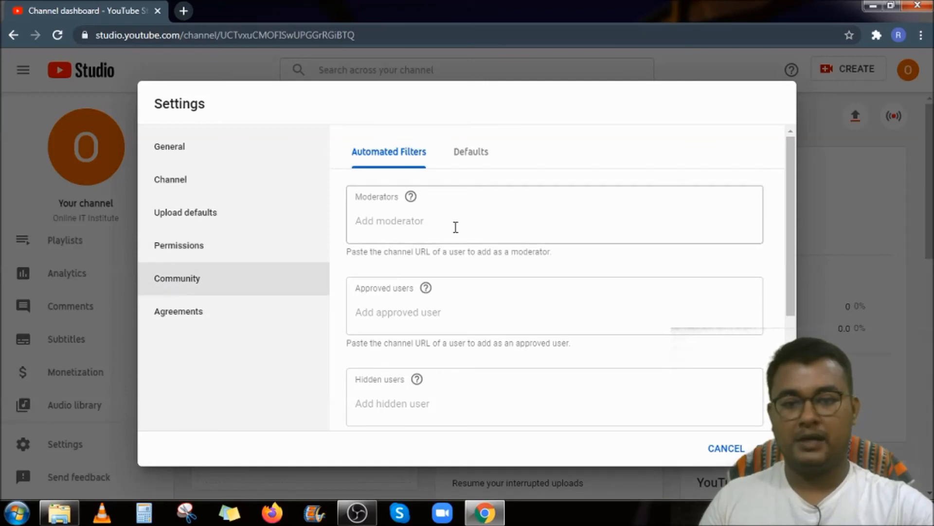
{"action": "scroll", "coordinate": [480, 231], "scroll_direction": "down", "scroll_amount": 3}
{"action": "scroll", "coordinate": [480, 235], "scroll_direction": "up", "scroll_amount": 3}
{"action": "scroll", "coordinate": [479, 237], "scroll_direction": "down", "scroll_amount": 3}
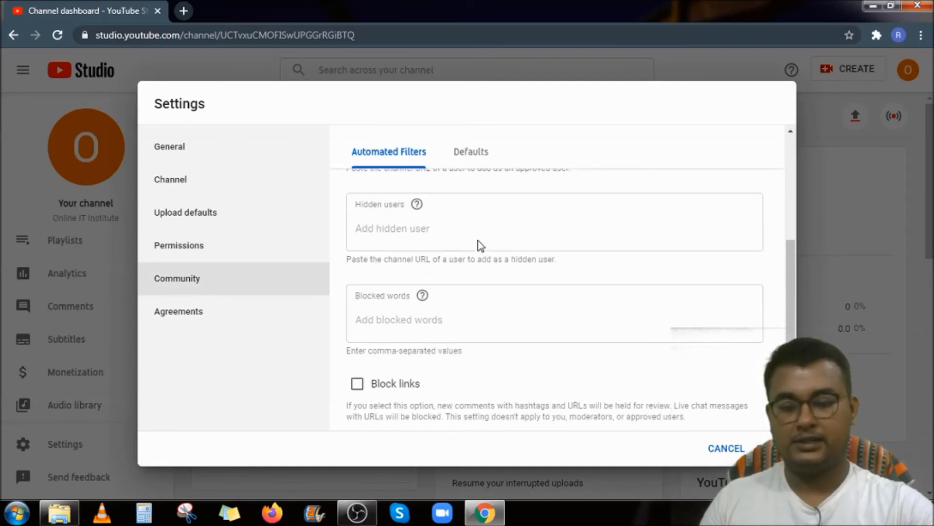
{"action": "scroll", "coordinate": [478, 243], "scroll_direction": "up", "scroll_amount": 3}
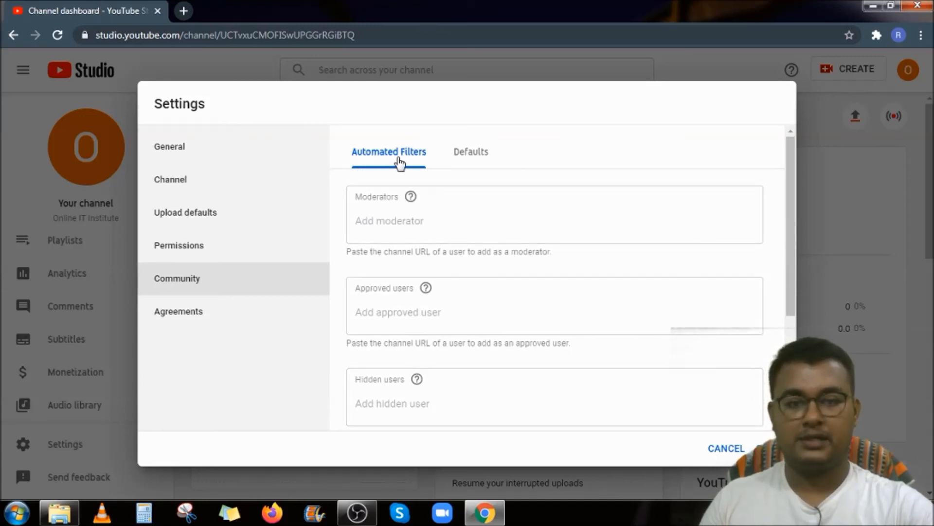
{"action": "left_click", "coordinate": [472, 157]}
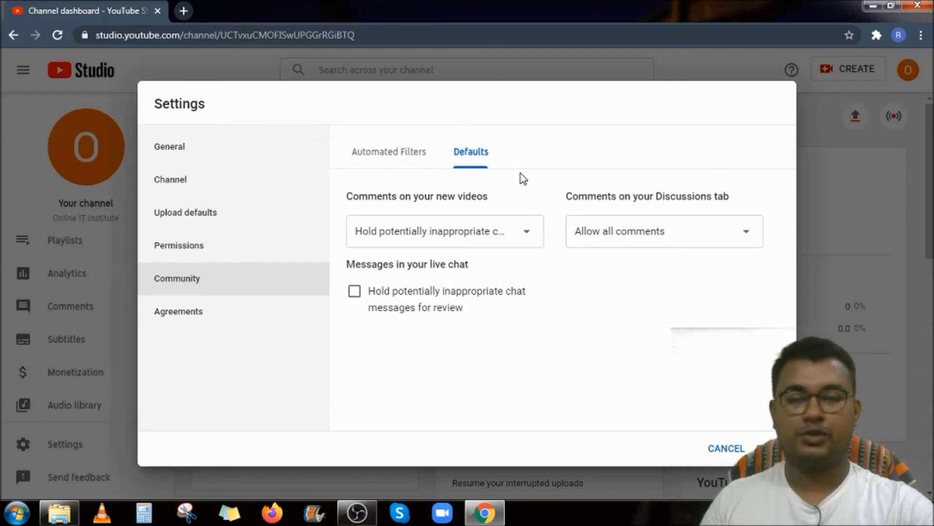
Step: Check the agreements section and save the channel settings
{"action": "left_click", "coordinate": [162, 319]}
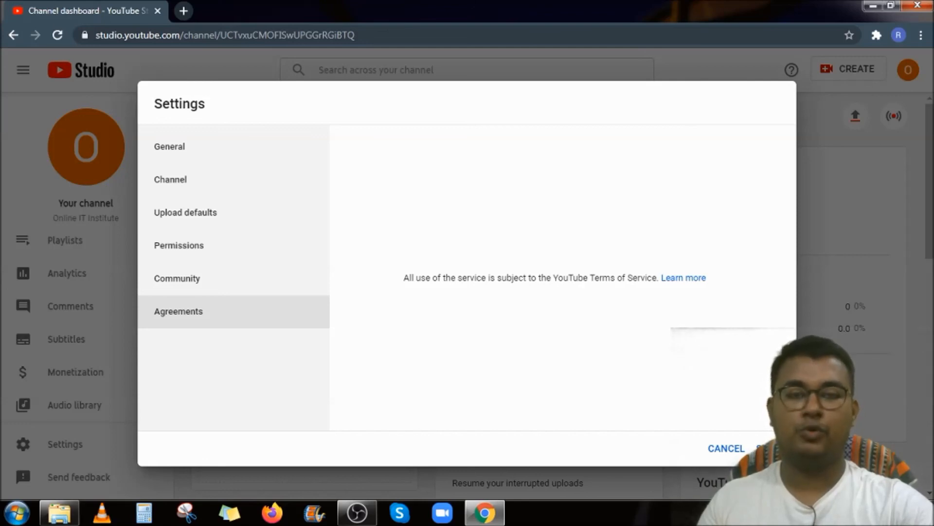
{"action": "left_click", "coordinate": [768, 449]}
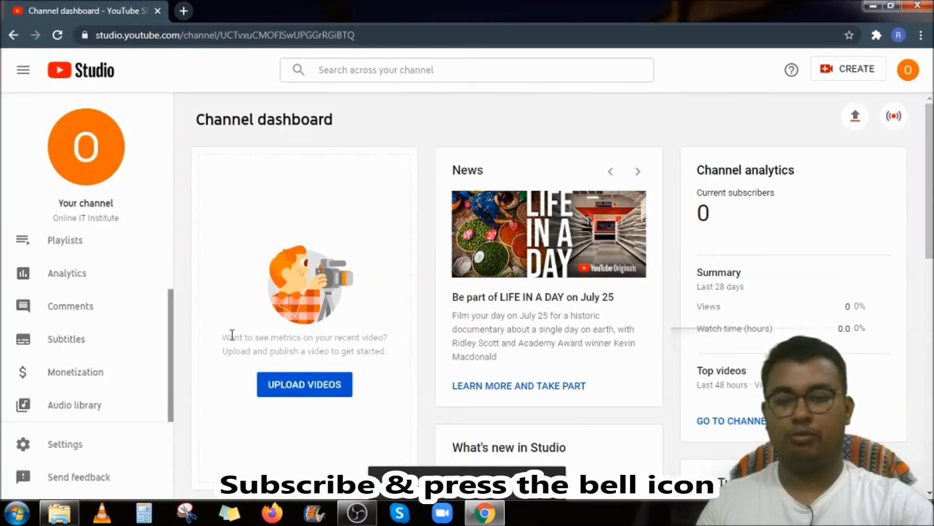